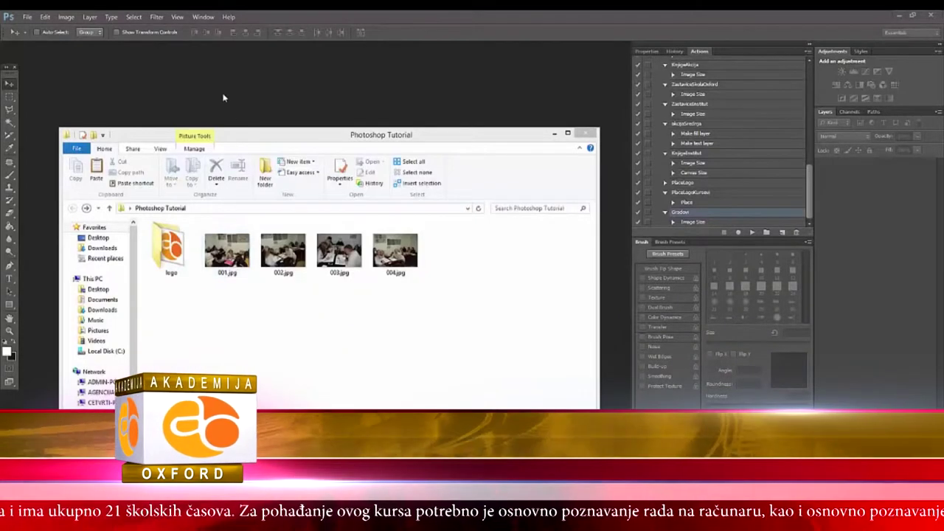
Step: Confirm the logo folder holds logo.png, then return to the Photoshop Tutorial folder
double_click(169, 249)
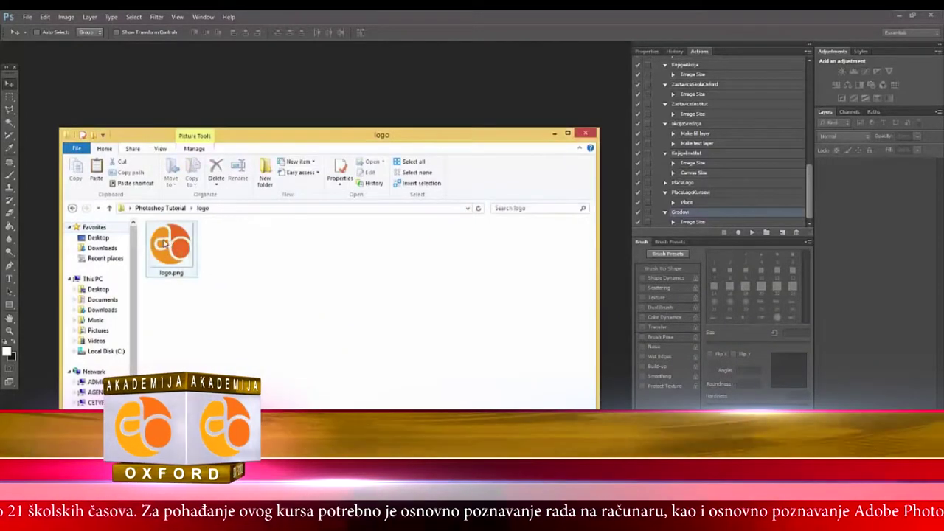
left_click(73, 209)
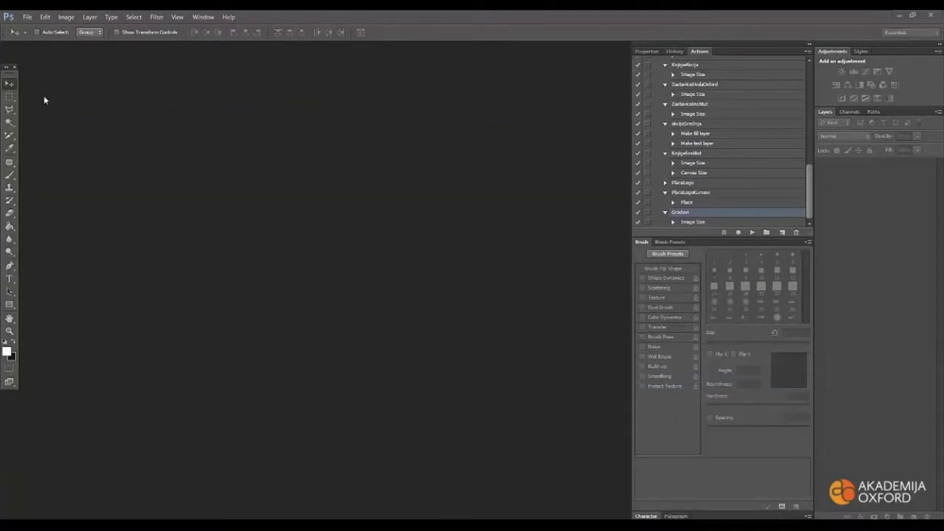
Step: Open 001.jpg from the Photoshop Tutorial folder as a new document
left_click(25, 17)
left_click(34, 35)
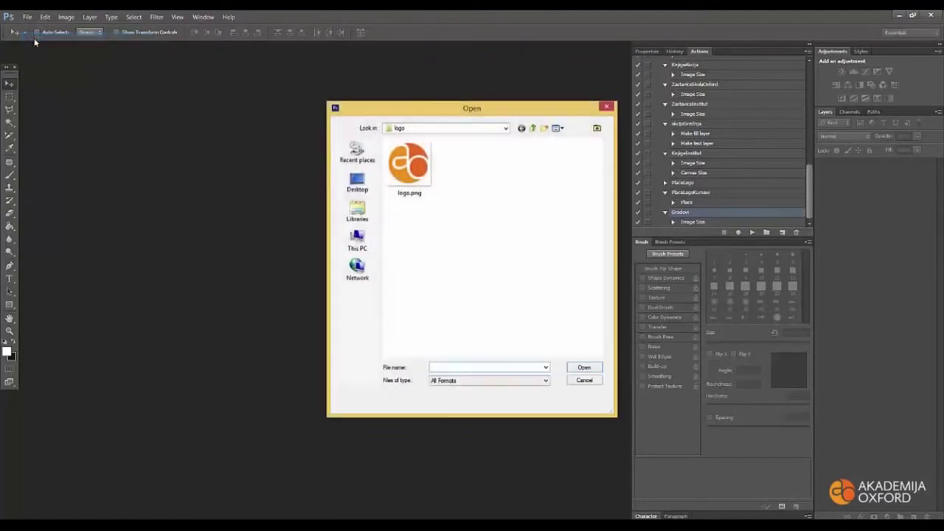
left_click(534, 129)
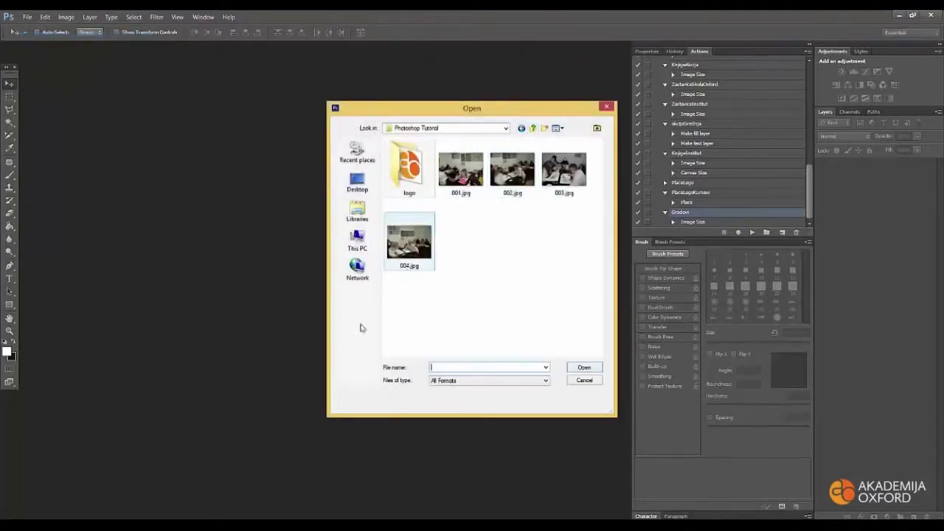
left_click(62, 479)
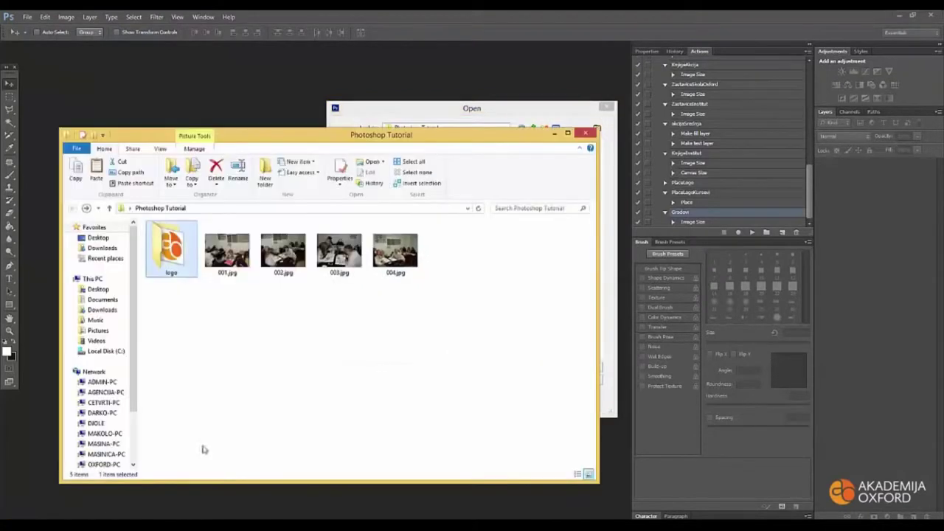
left_click(554, 134)
left_click(451, 179)
left_click(586, 369)
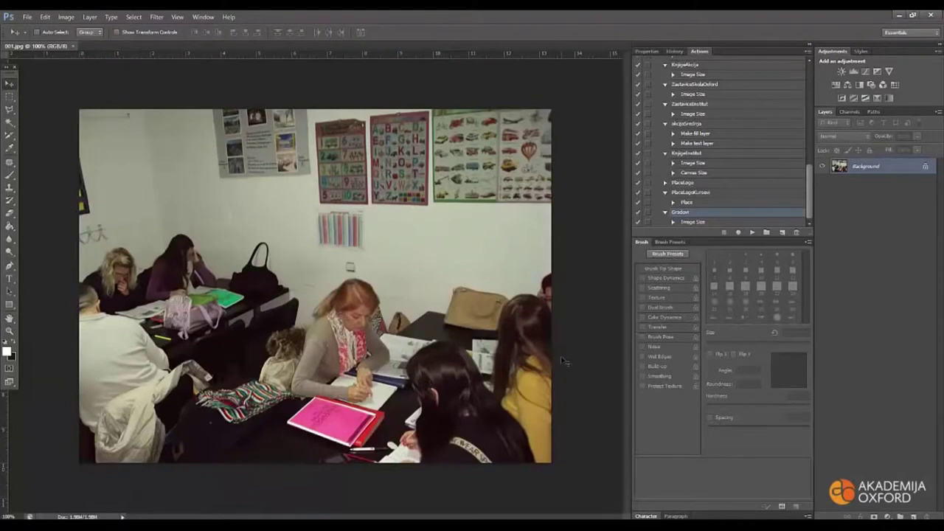
Step: Create an action named 'Watermark' in Default Actions and begin recording it
left_click(783, 233)
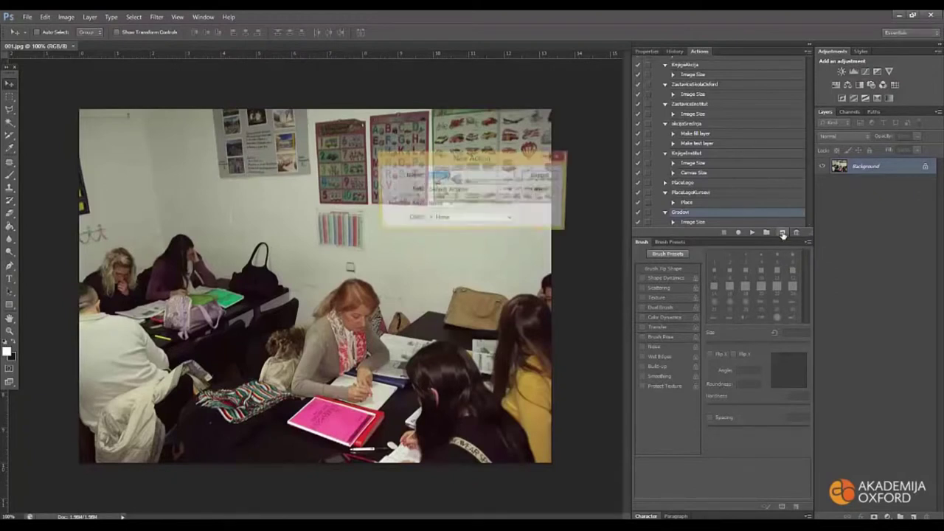
type("Watermark")
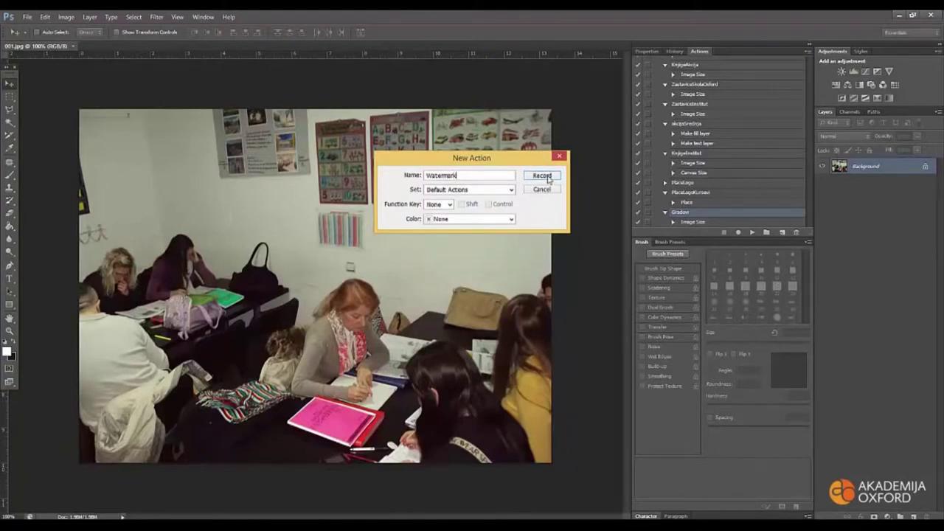
left_click(542, 176)
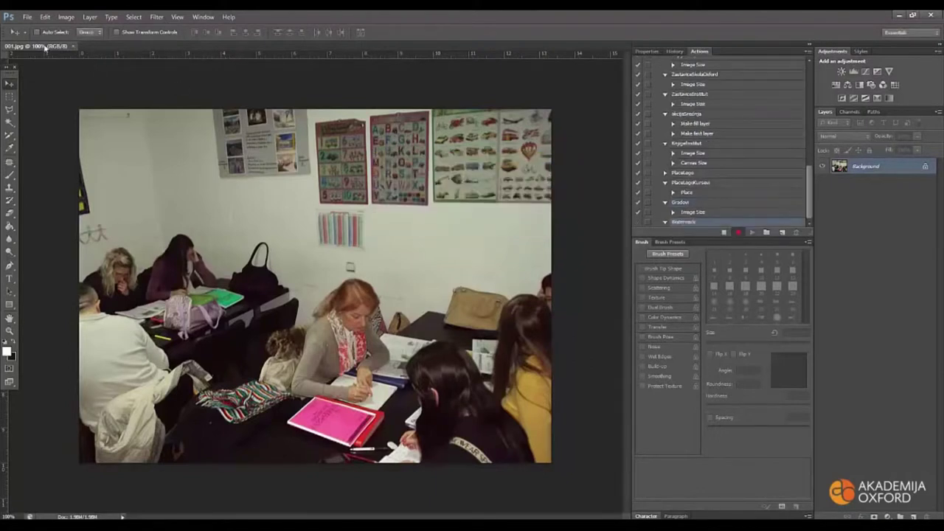
Step: Float the photo window and resize the image from 960 × 720 to 800 × 600 pixels
left_click_drag(45, 46, 86, 63)
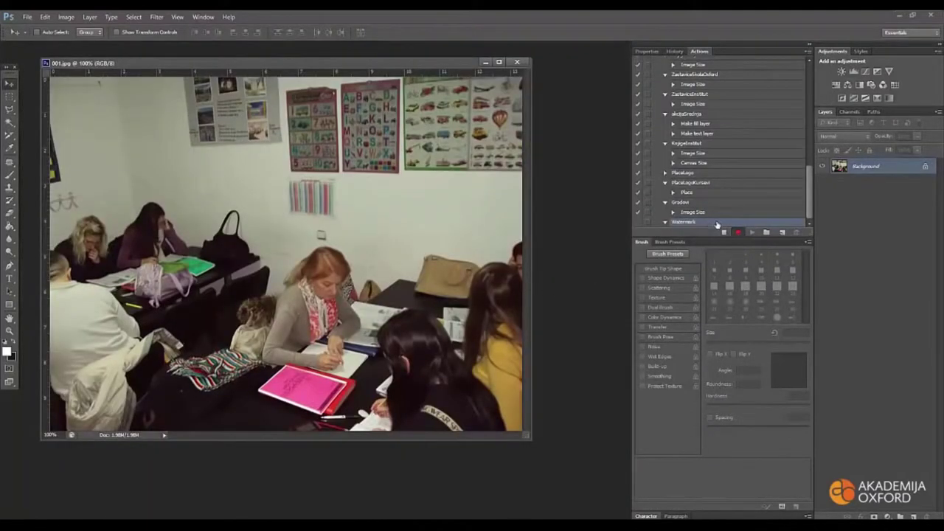
right_click(187, 65)
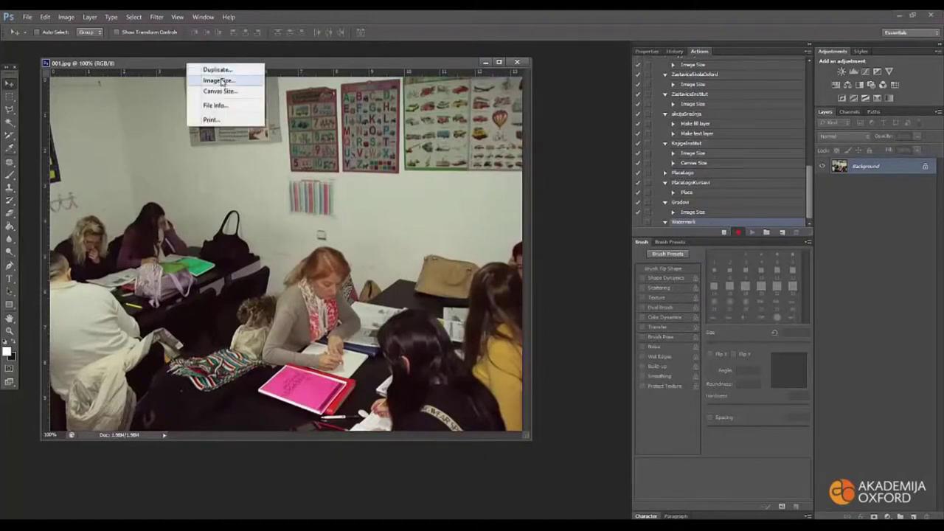
left_click(219, 79)
type("800")
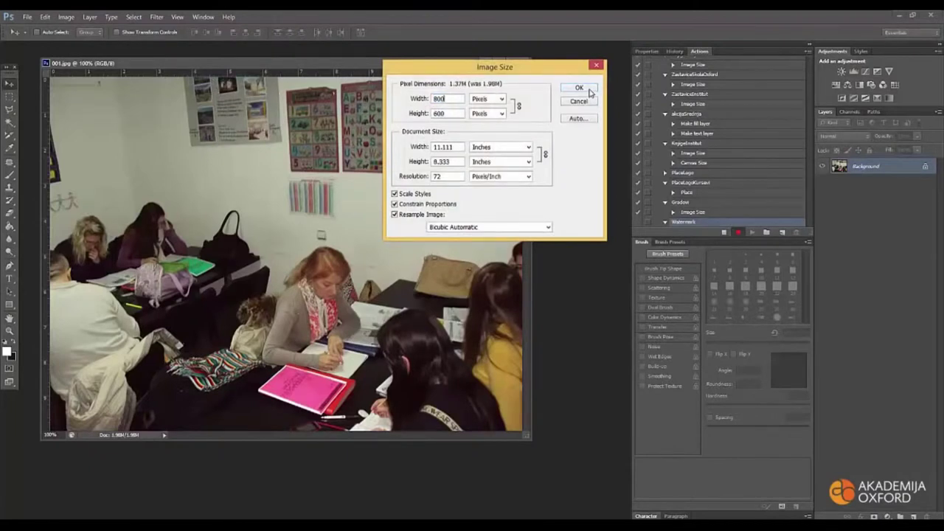
left_click(590, 90)
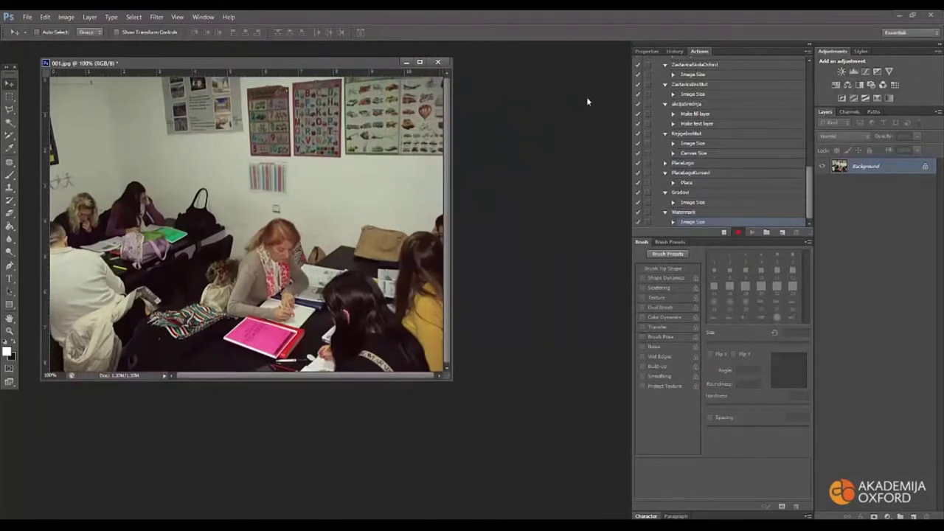
Step: Place logo.png from the logo folder onto the photo as its own layer
left_click(27, 17)
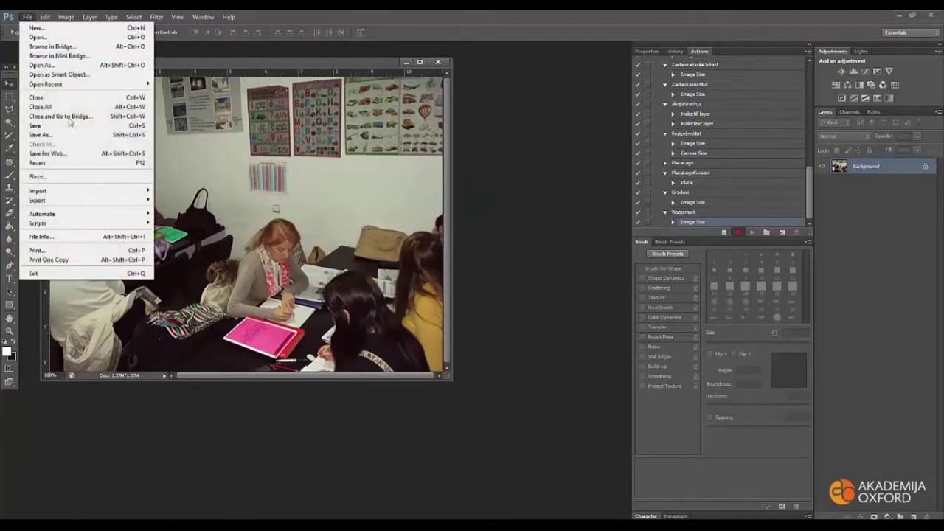
left_click(86, 176)
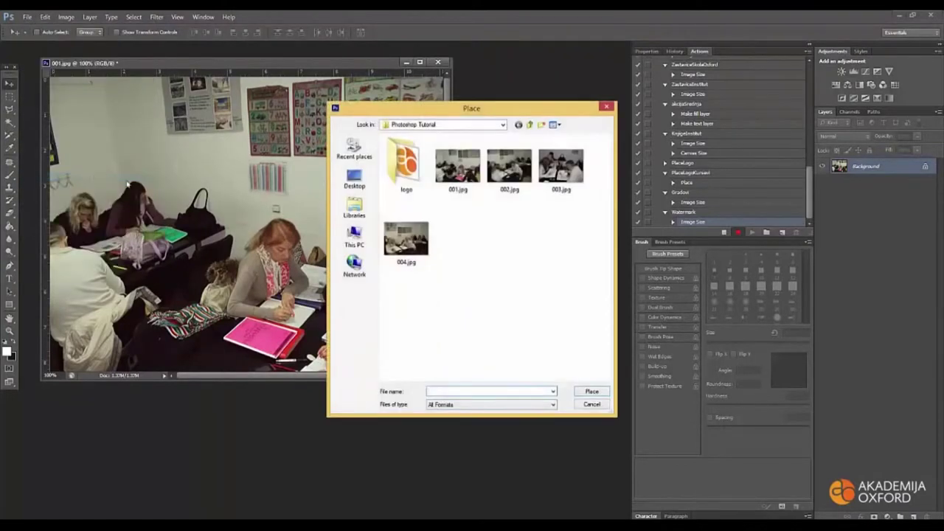
double_click(405, 156)
left_click(407, 152)
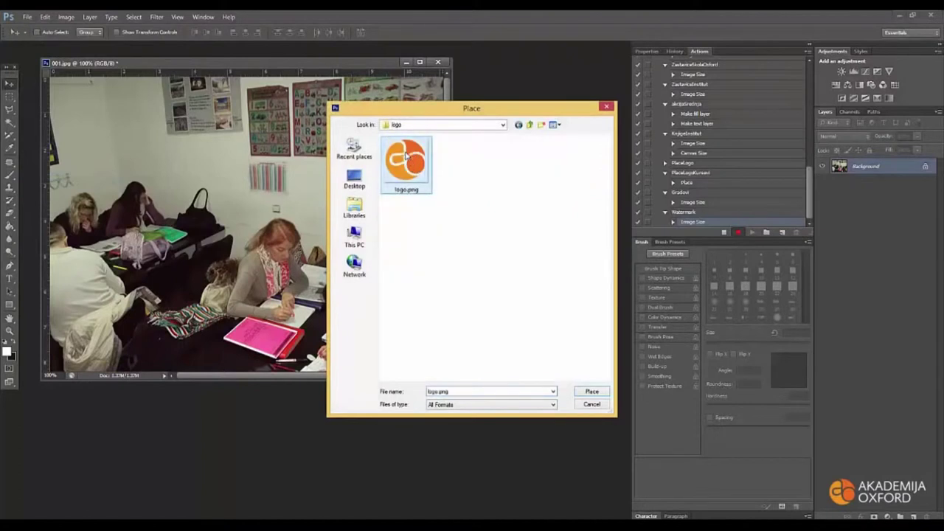
left_click(593, 392)
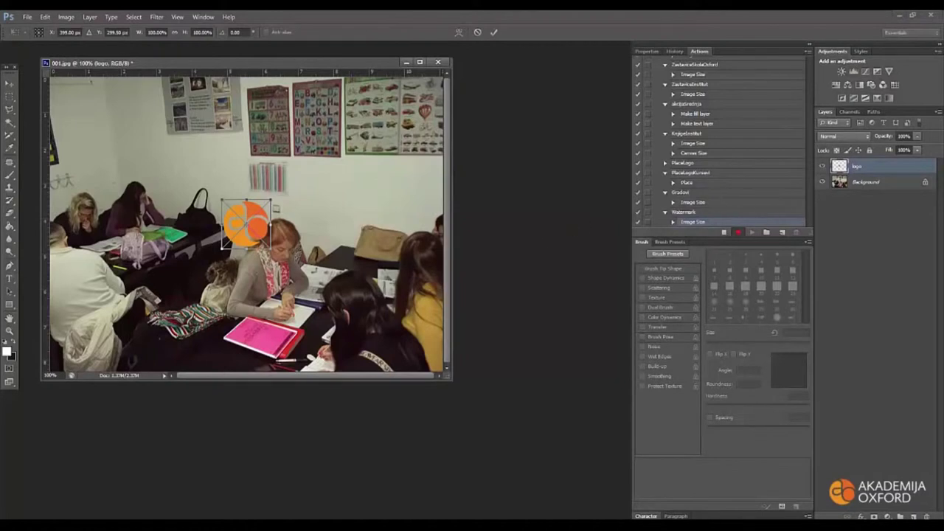
left_click(9, 82)
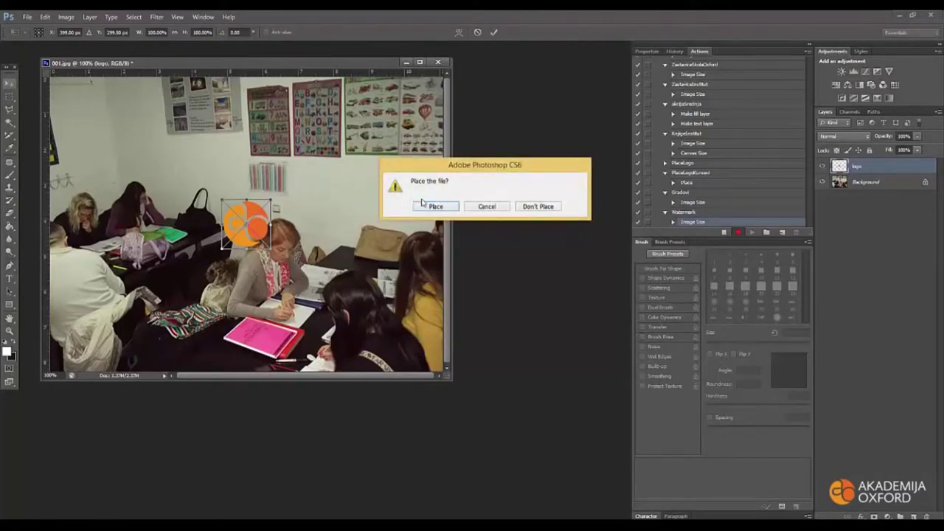
left_click(436, 206)
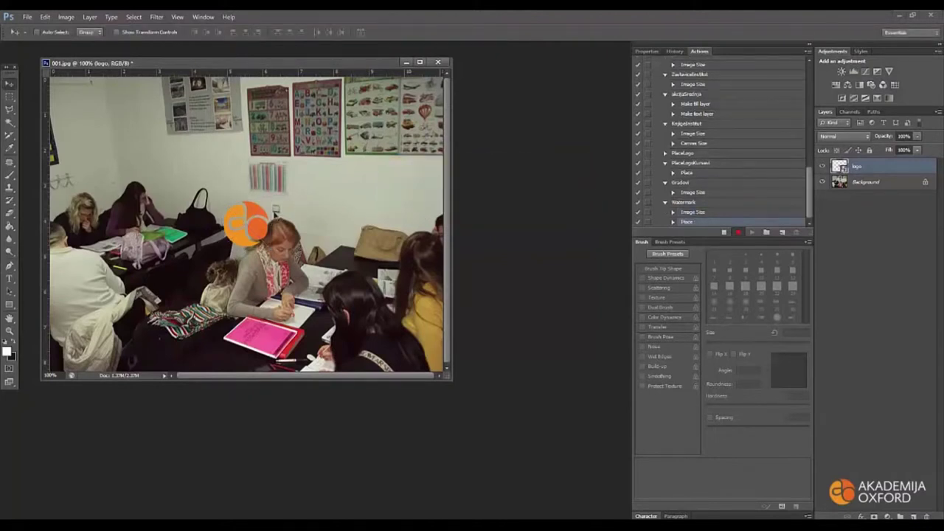
Step: Align the logo to the photo's right and bottom edges, then reselect only the logo layer
left_click(865, 182, "shift")
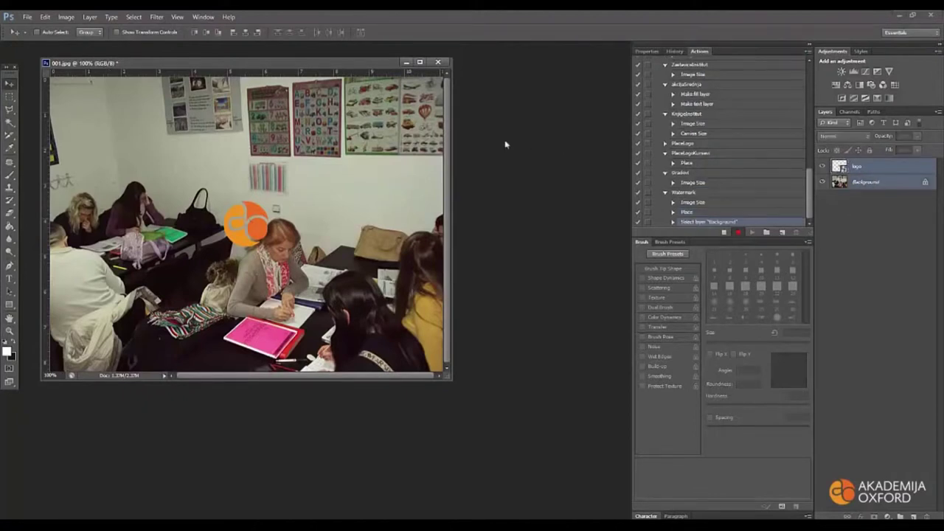
left_click(254, 34)
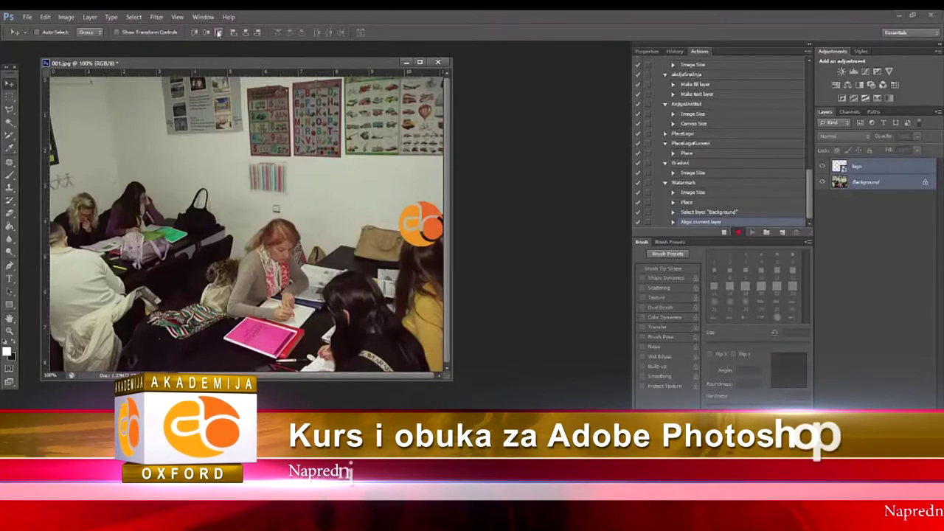
left_click(218, 34)
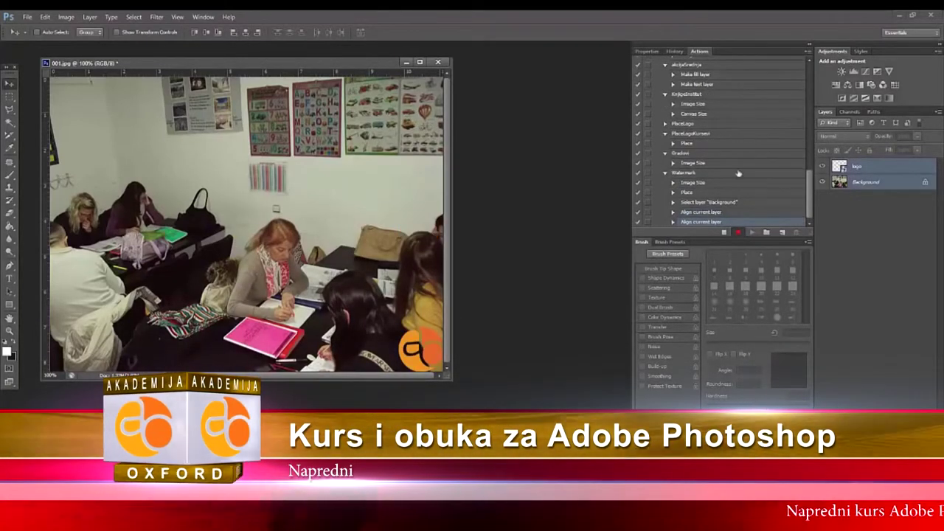
left_click(893, 169)
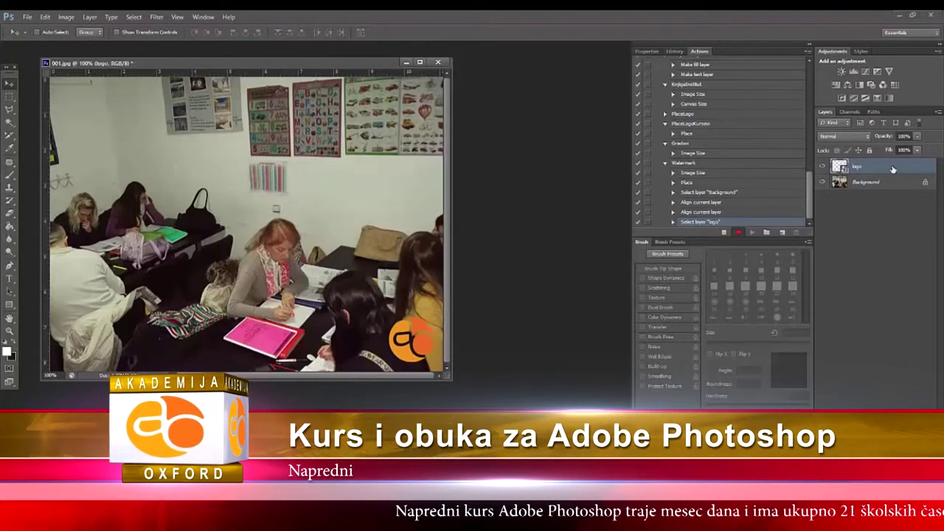
Step: Give the logo layer an Outer Glow with a larger size and a pale yellow colour
right_click(889, 168)
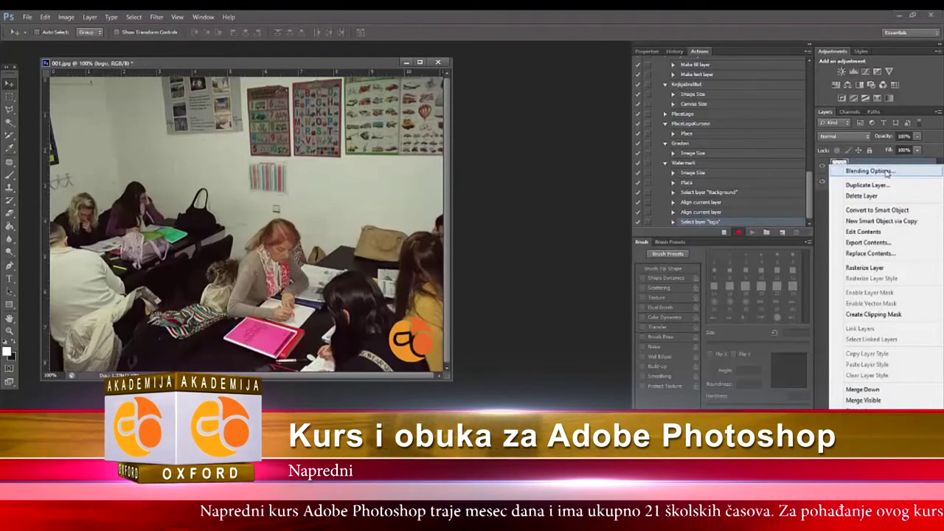
left_click(887, 171)
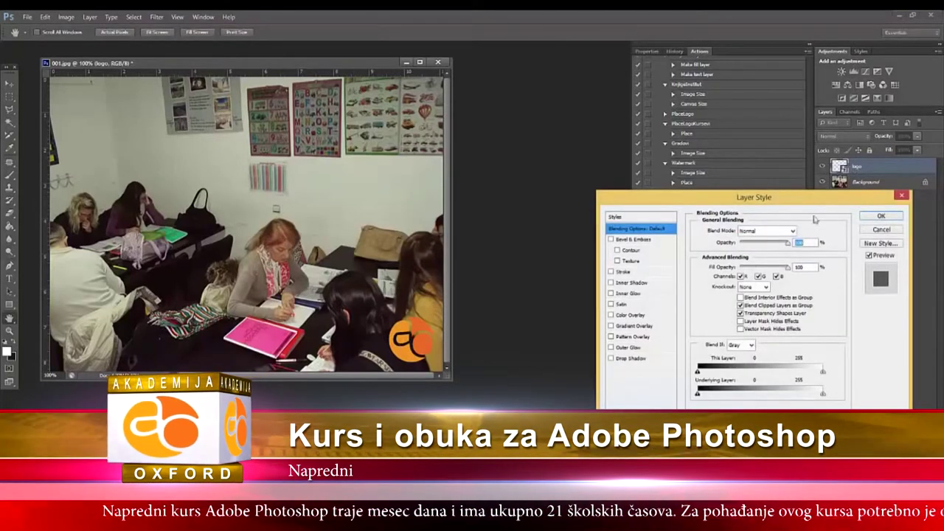
left_click(642, 348)
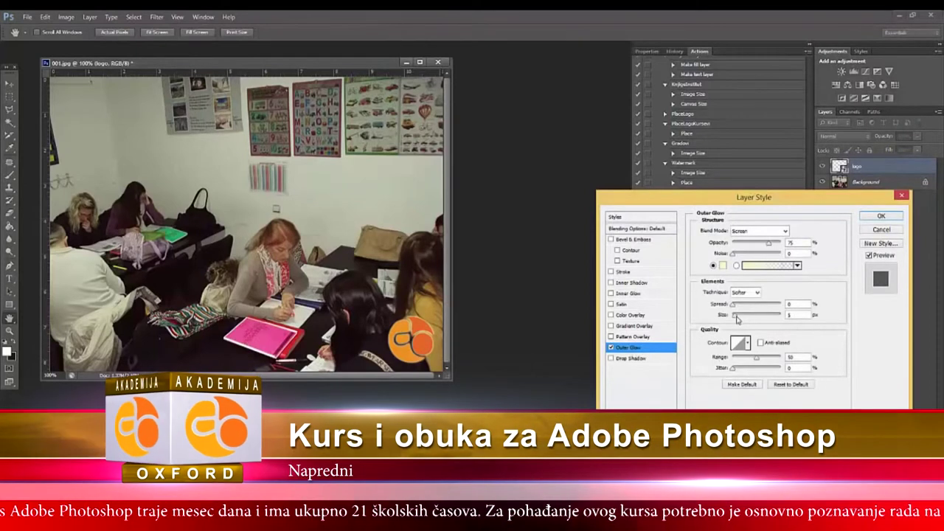
left_click_drag(738, 319, 741, 318)
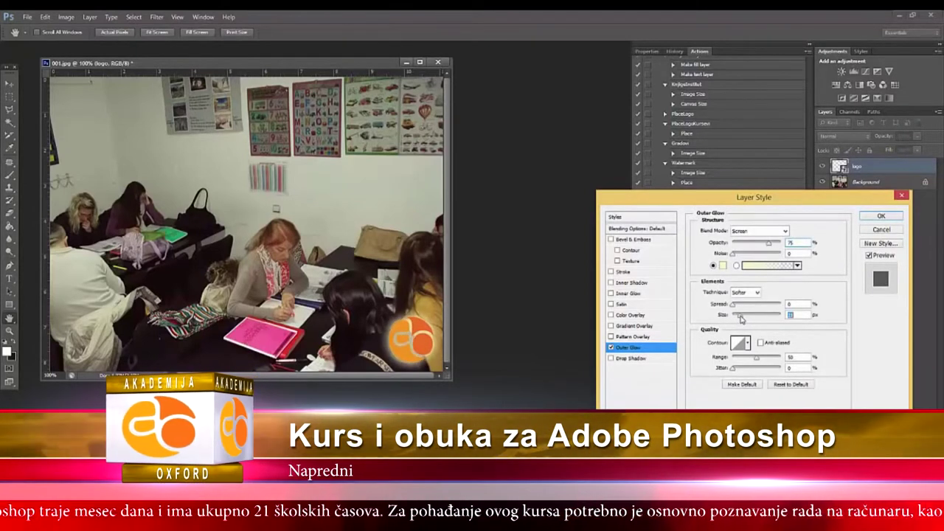
left_click(723, 267)
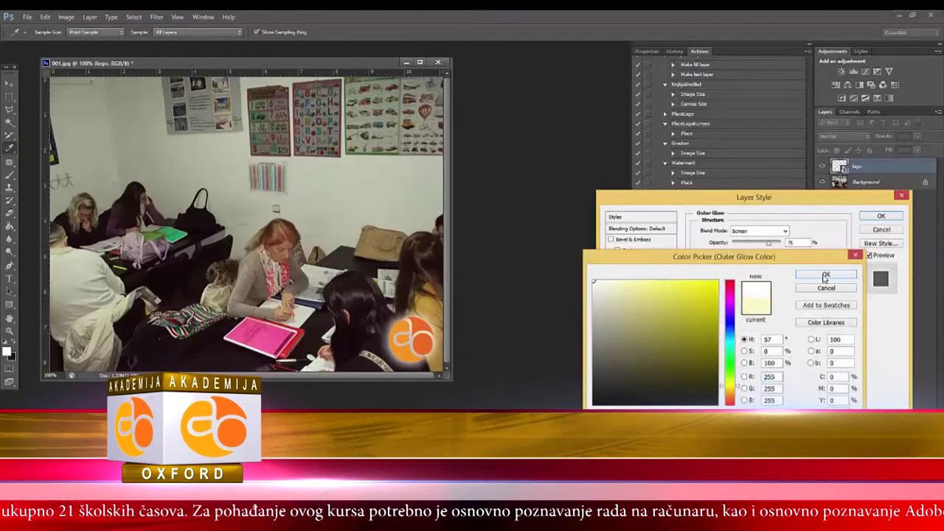
left_click(826, 275)
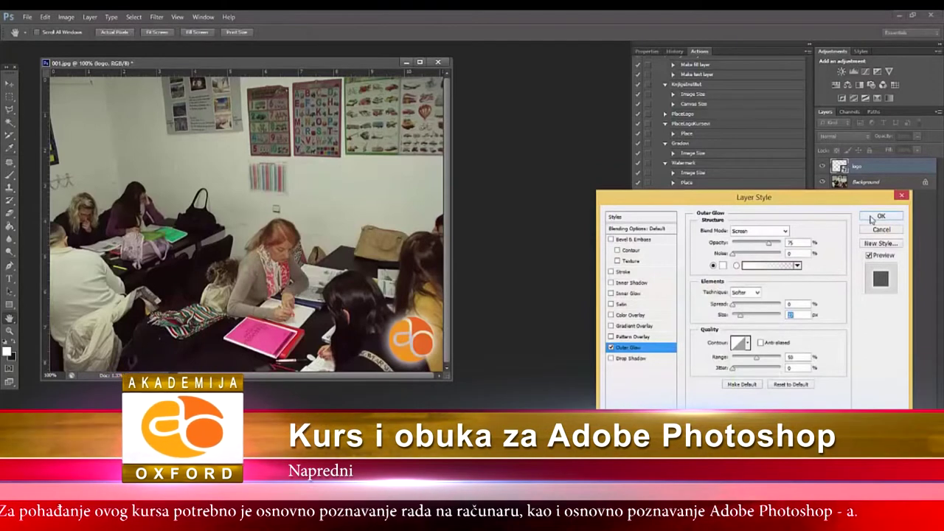
Step: Apply the outer glow, stop recording Watermark, and close 001.jpg without saving
left_click(881, 216)
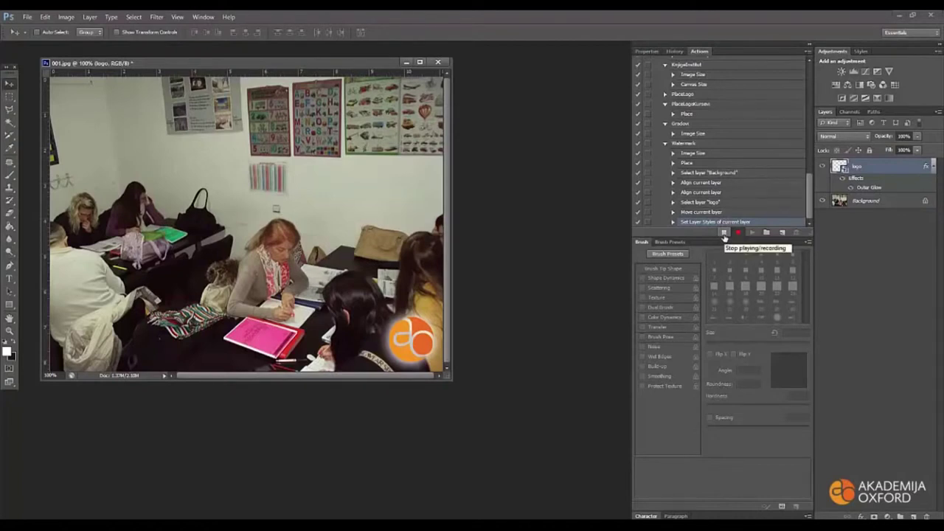
left_click(725, 233)
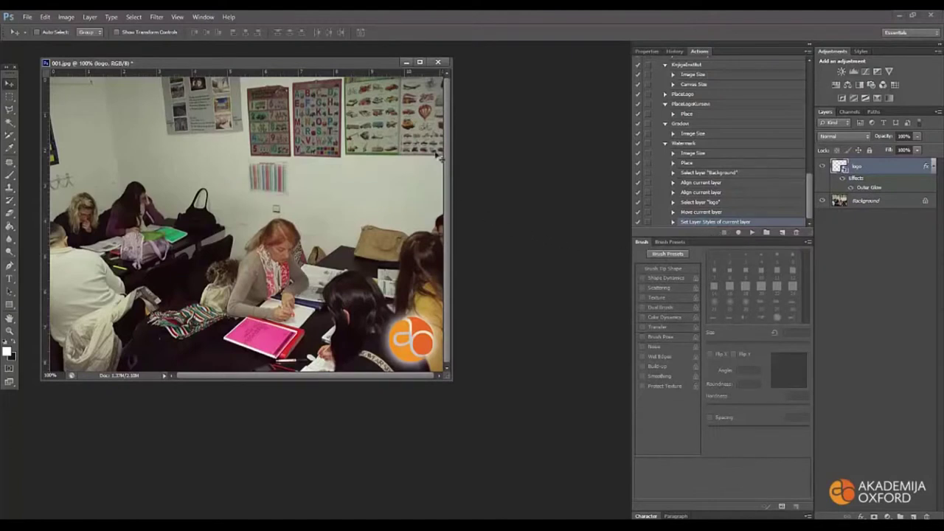
left_click(437, 64)
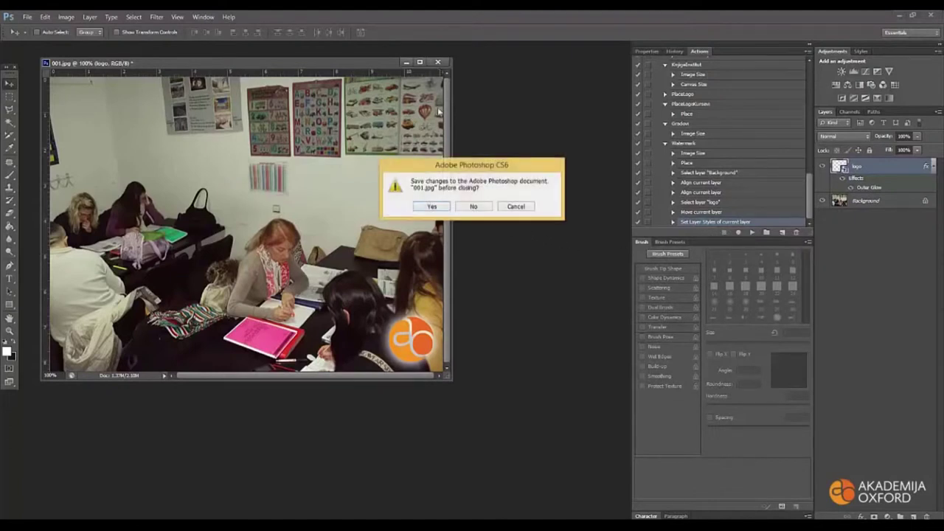
left_click(474, 209)
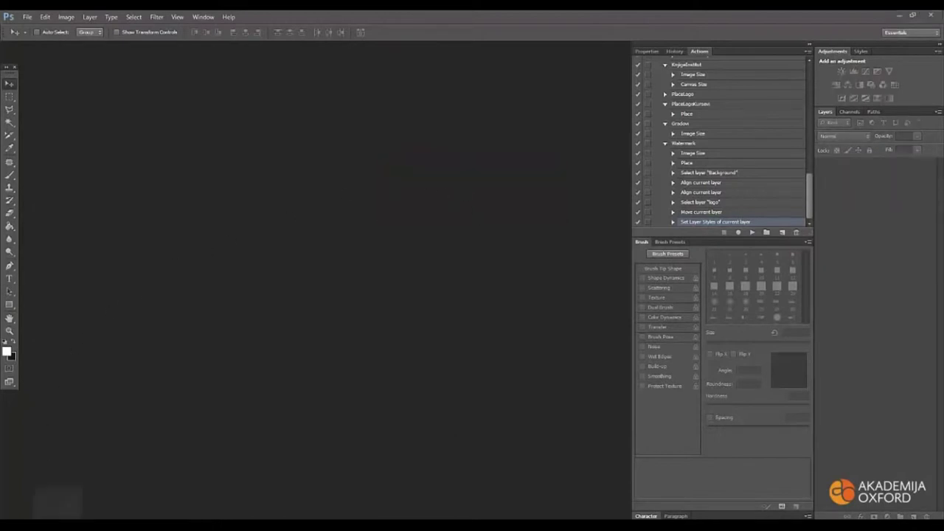
Step: Review the Photoshop Tutorial folder's logo and four photos, then switch back to Photoshop
left_click(59, 507)
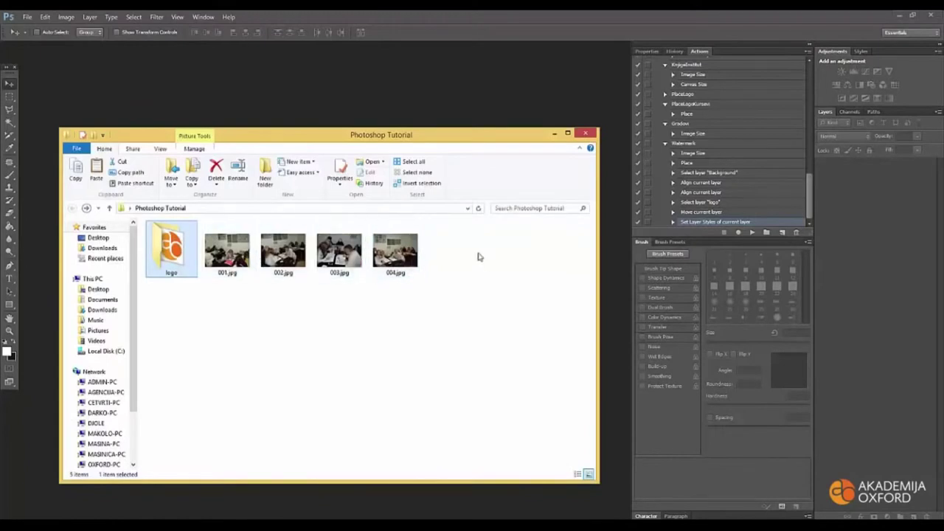
left_click(360, 84)
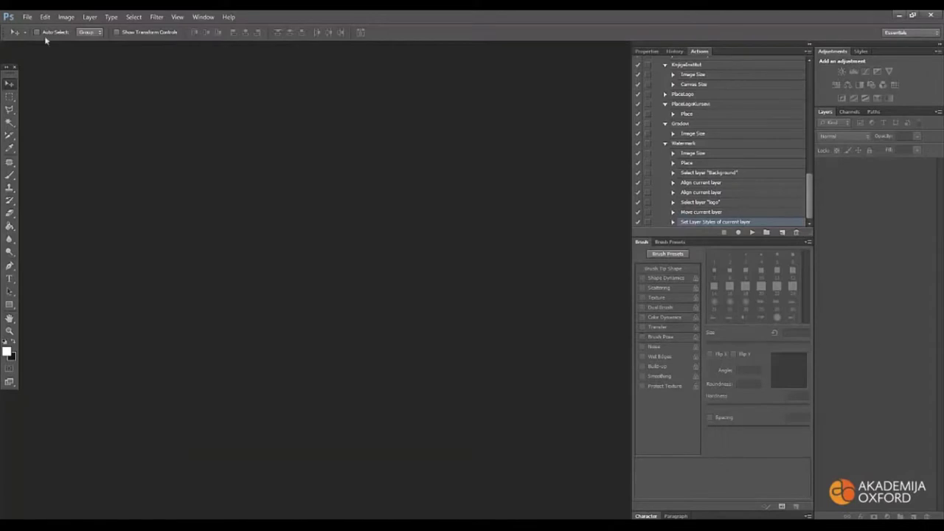
left_click(26, 17)
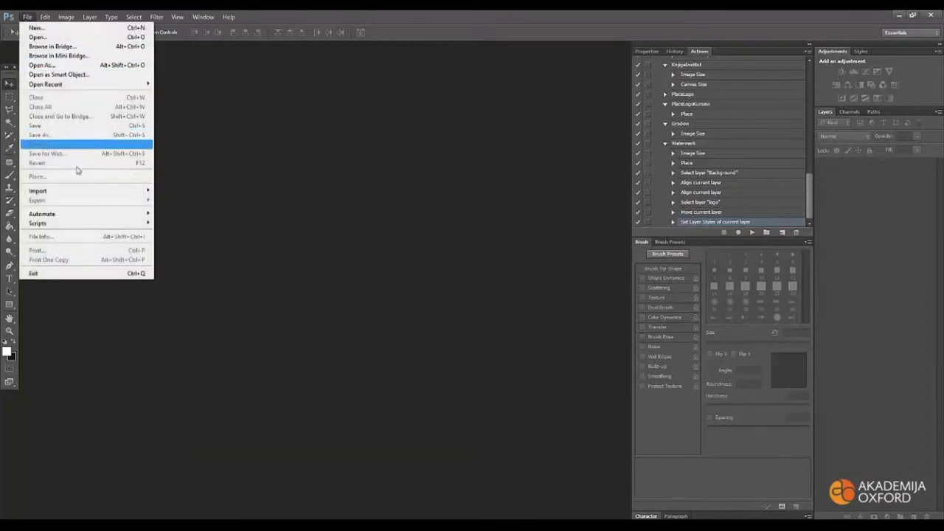
mouse_move(44, 223)
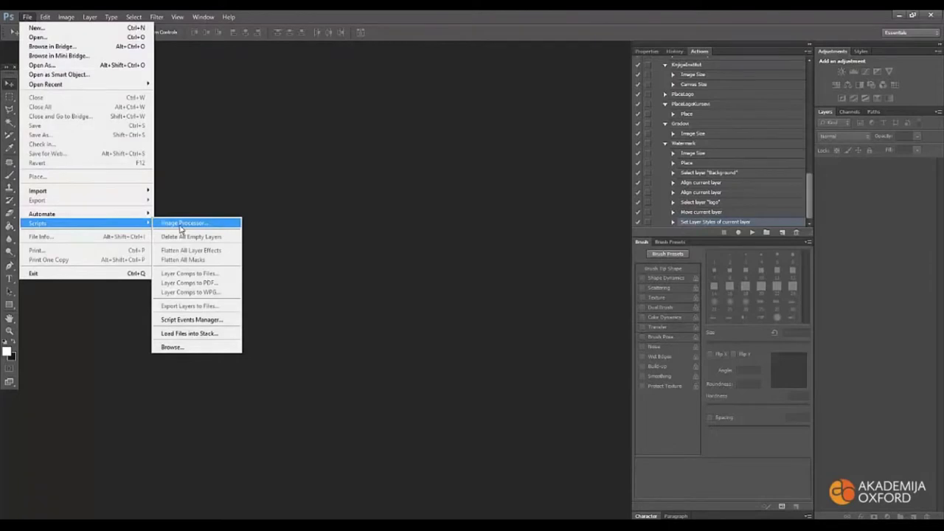
Step: Run Image Processor on the Photoshop Tutorial folder with the Watermark action, saving quality-12 JPEGs
left_click(180, 224)
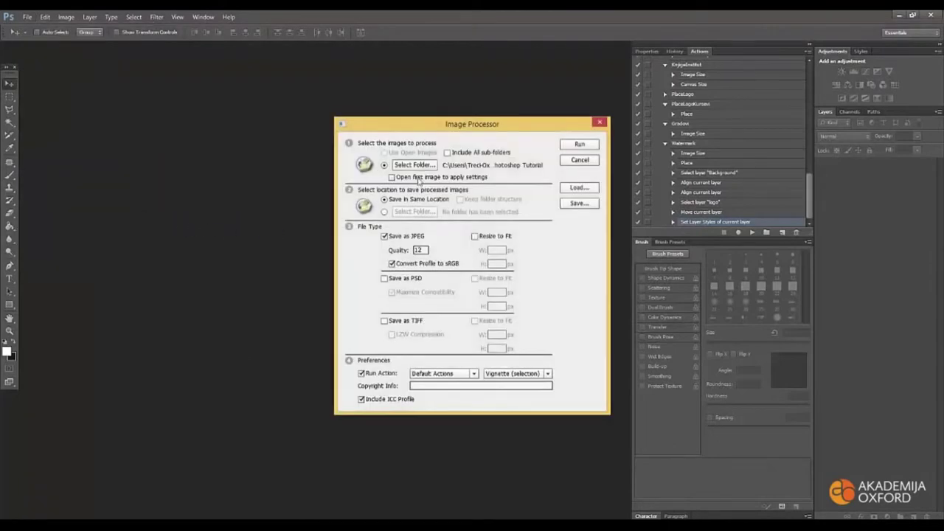
left_click(417, 165)
left_click(447, 306)
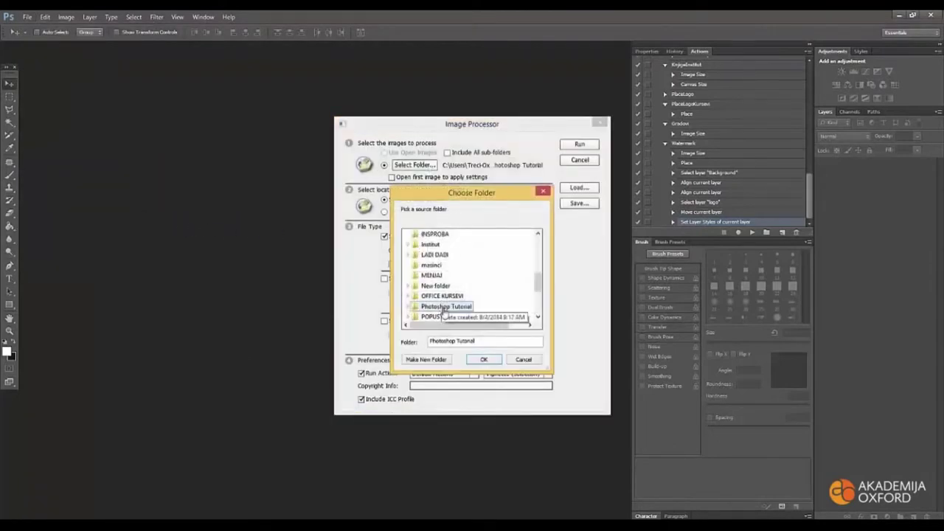
left_click(481, 360)
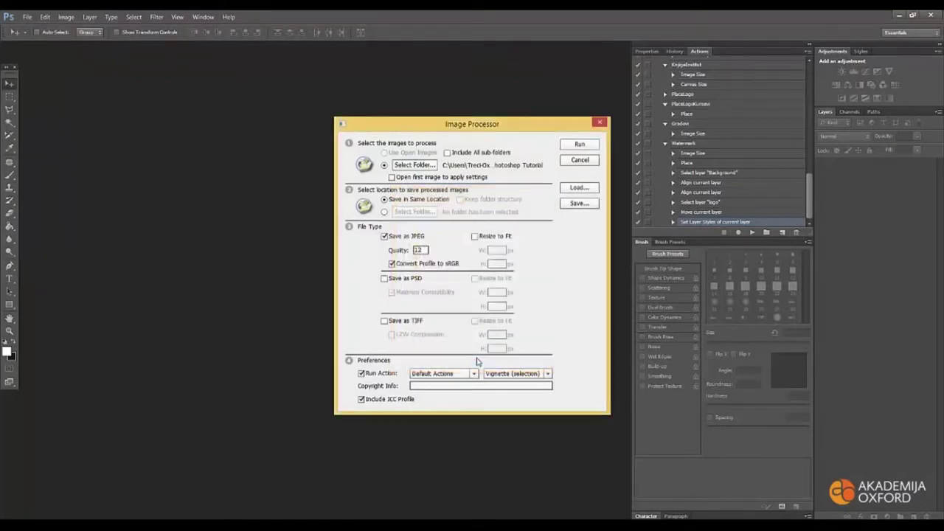
left_click(531, 375)
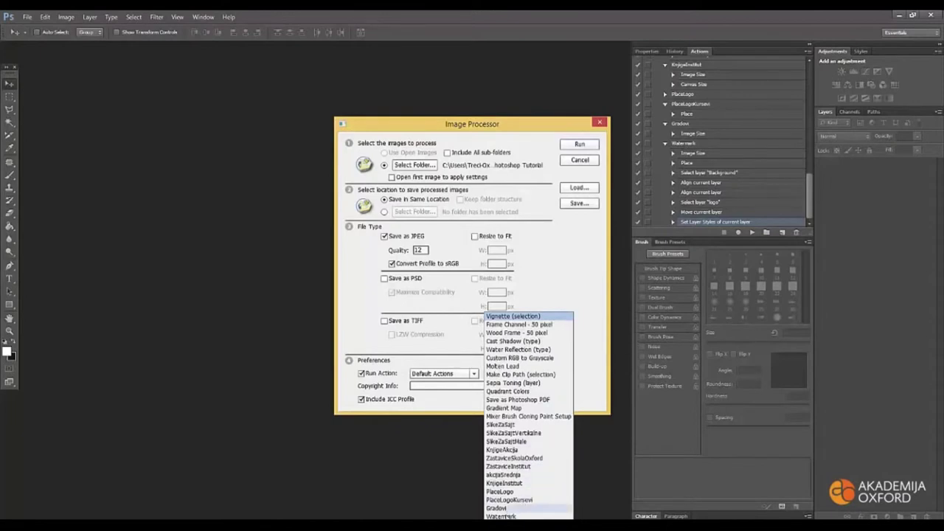
left_click(505, 517)
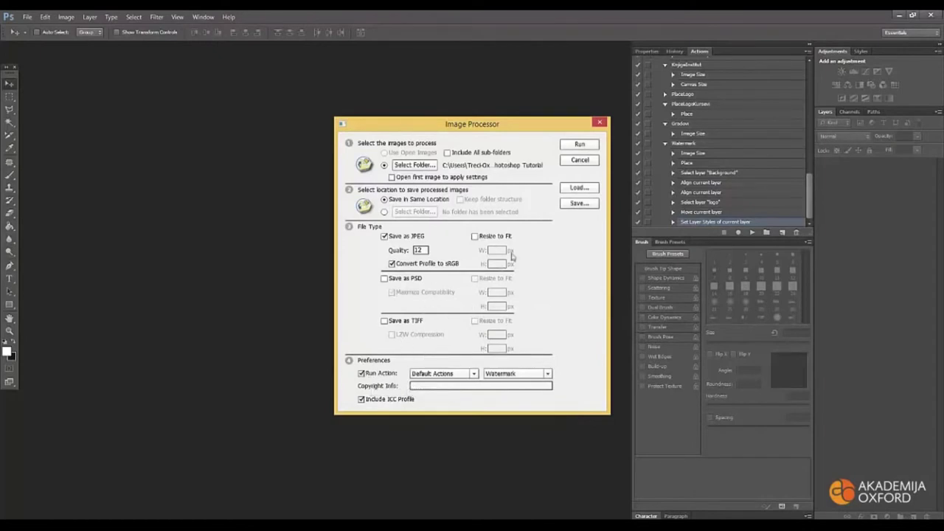
left_click(593, 146)
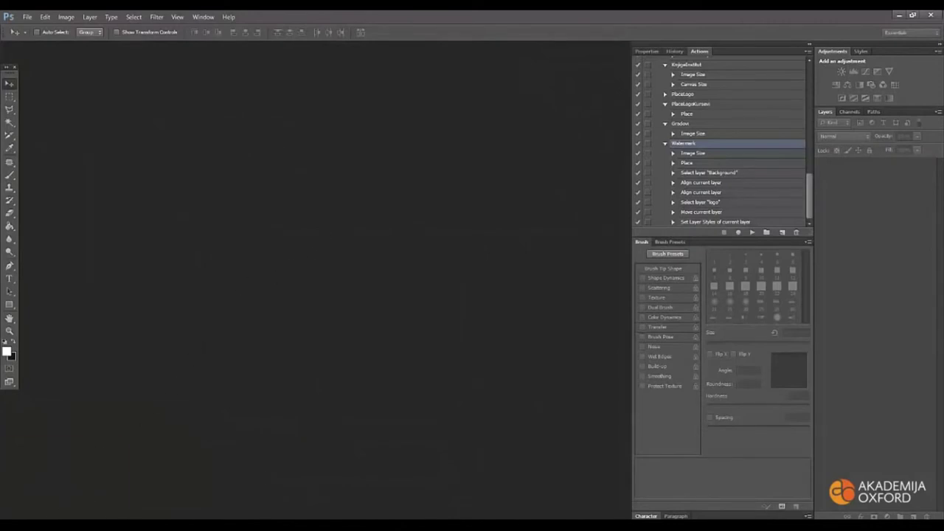
Step: Open 001.jpg from the new JPEG folder in the Photoshop Tutorial folder to check its watermark
left_click(65, 476)
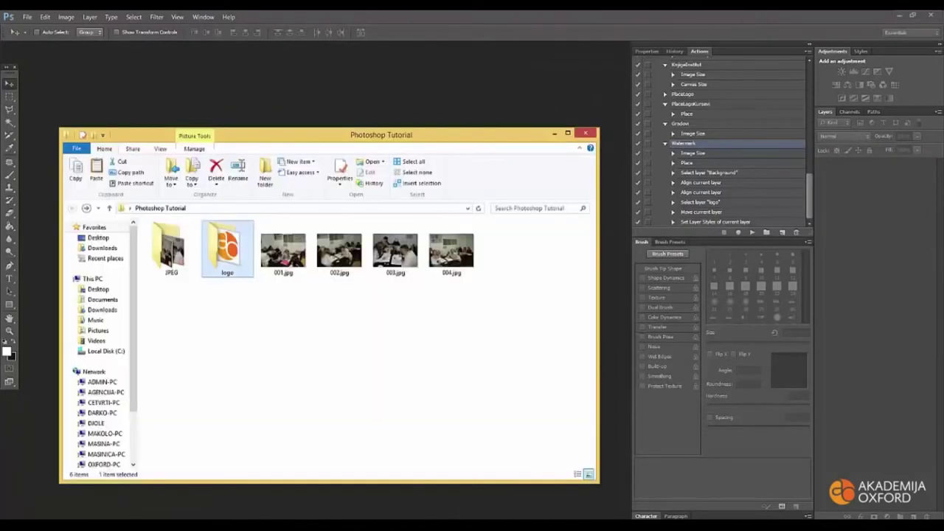
left_click(172, 262)
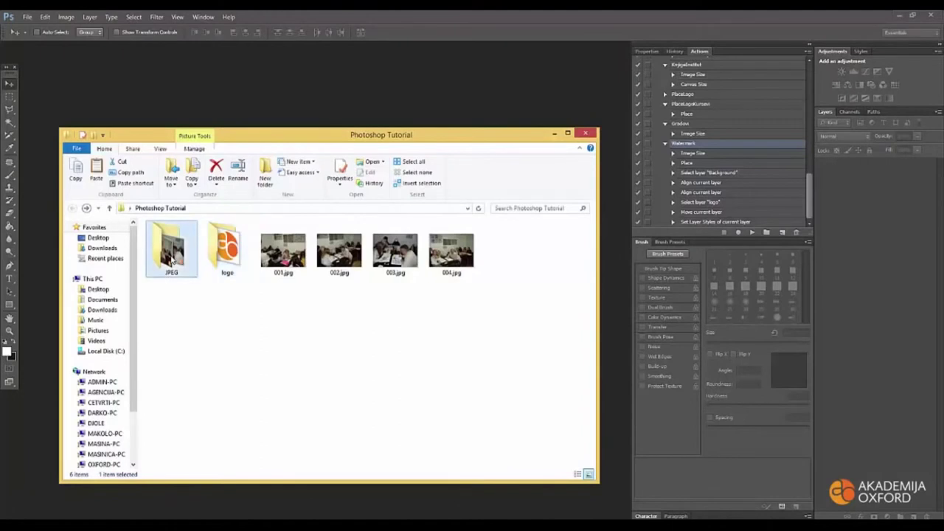
double_click(180, 251)
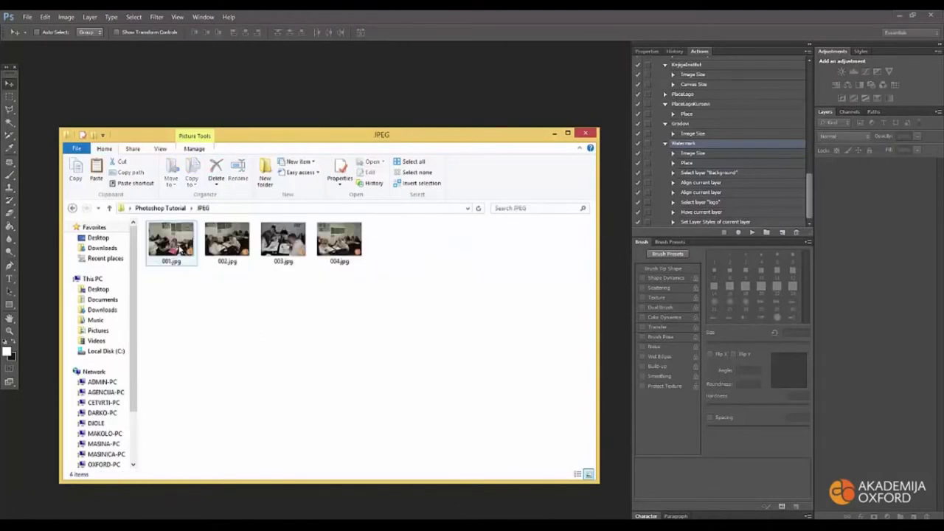
double_click(181, 250)
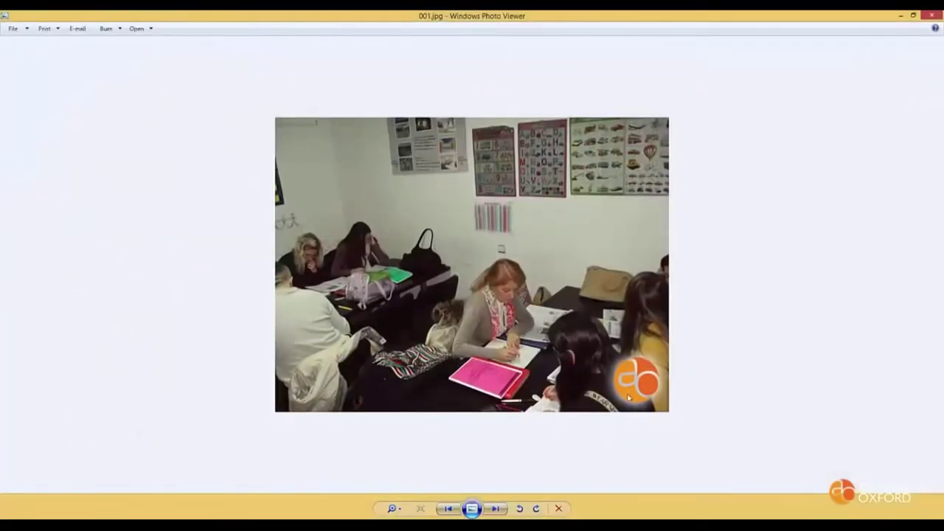
Step: Step through 002.jpg, 003.jpg and 004.jpg, checking each watermark, then close Windows Photo Viewer
left_click(501, 509)
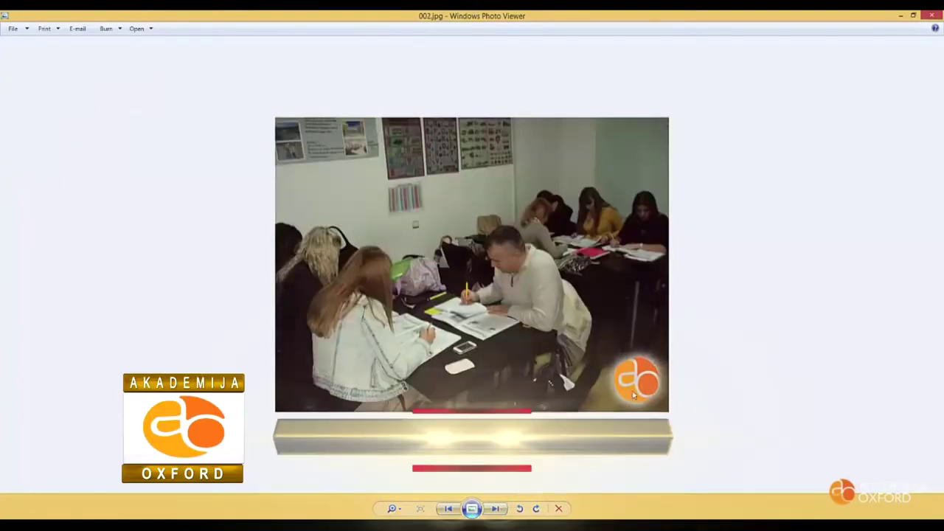
left_click(500, 509)
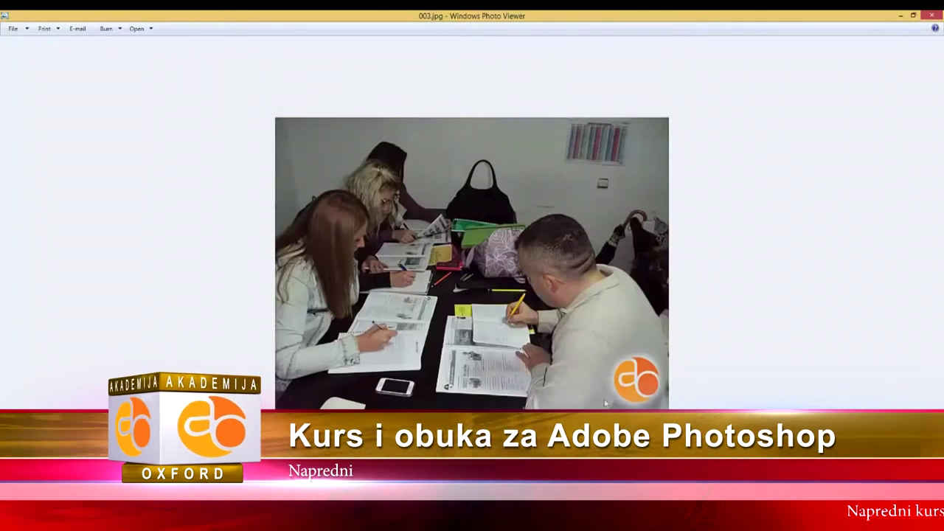
key("Right")
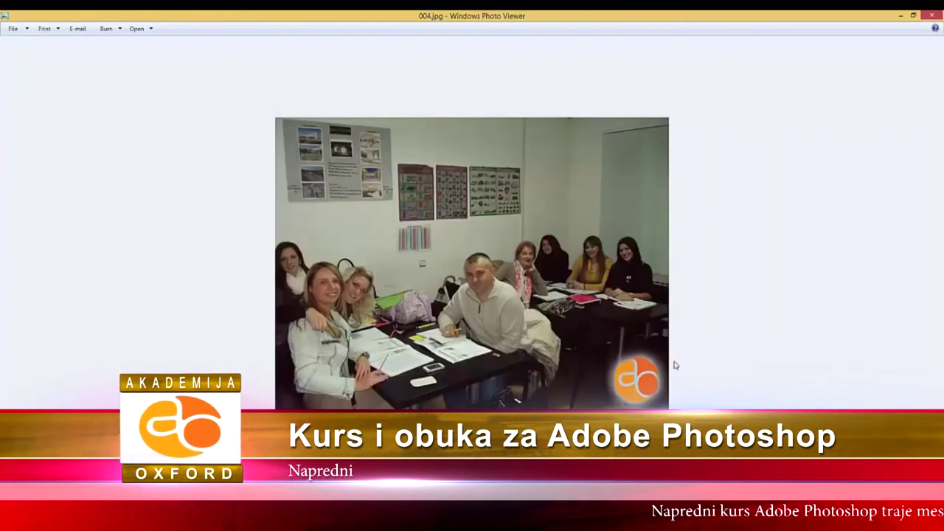
left_click(929, 18)
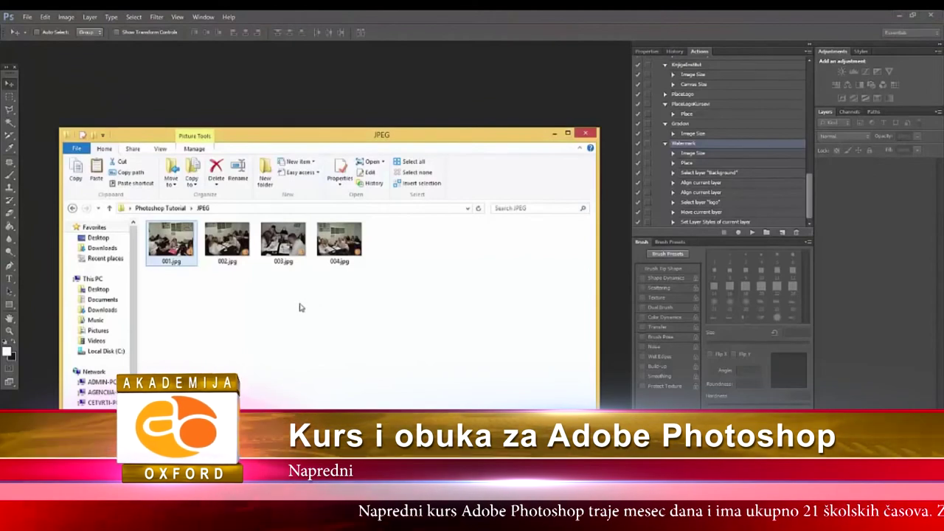